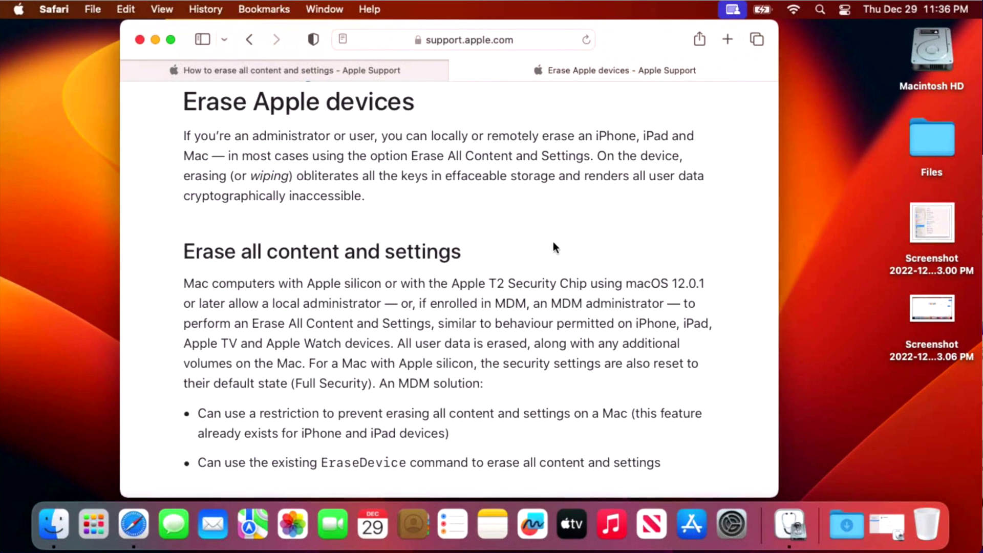
# Step: Read 'How to erase all content and settings', return to 'Erase Apple devices', then leave Safari
pyautogui.click(375, 75)
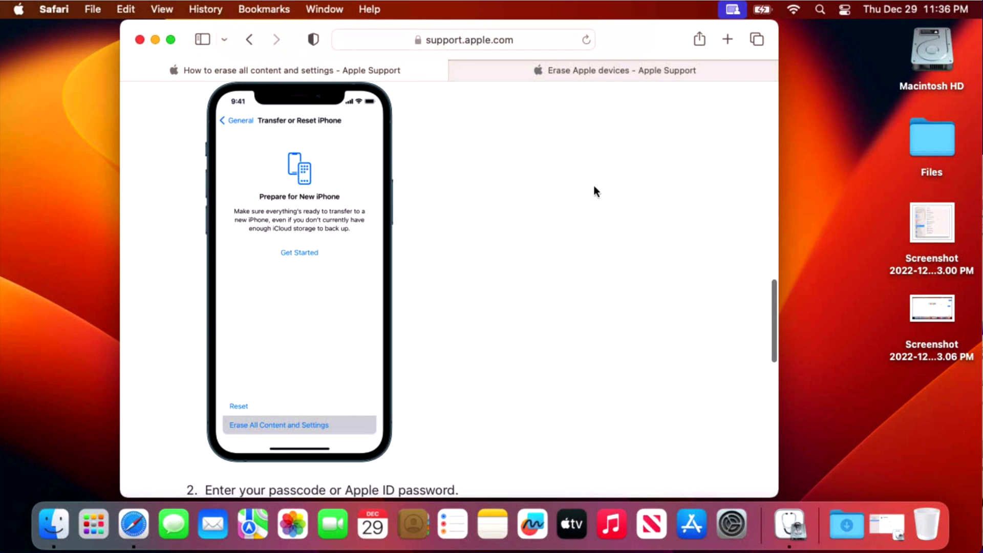
pyautogui.click(667, 77)
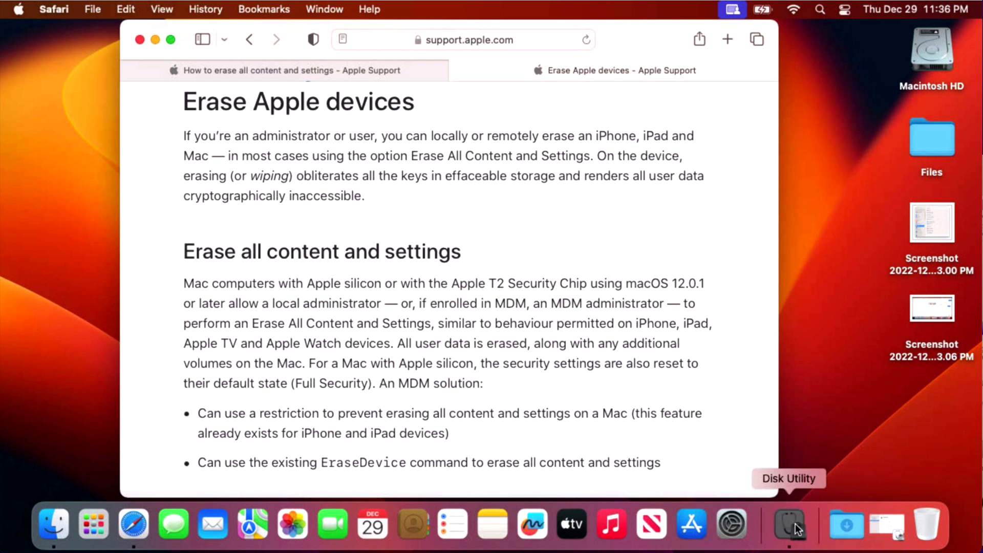
pyautogui.click(823, 523)
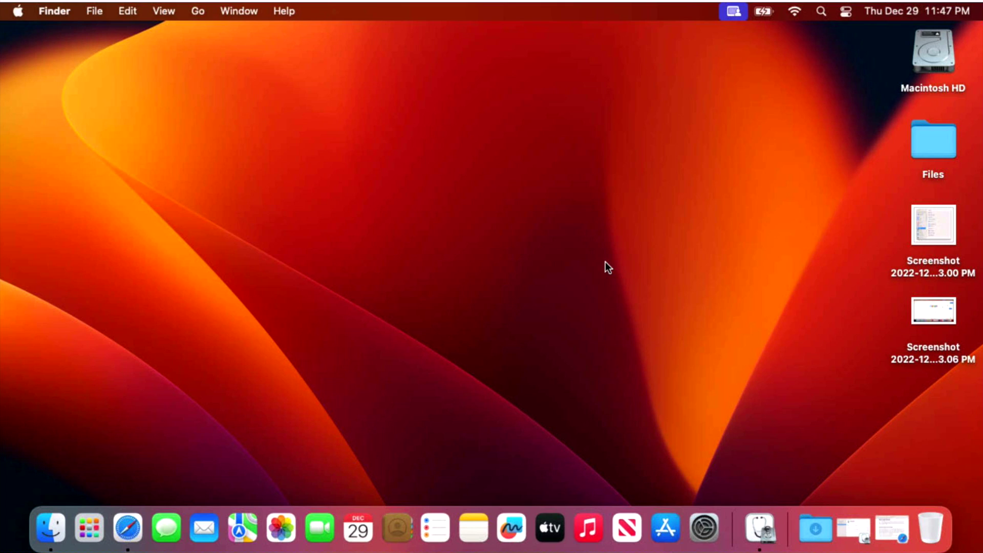
# Step: Confirm in General > Software Update that macOS Ventura 13.1 is current, then quit System Settings
pyautogui.click(700, 513)
pyautogui.click(336, 327)
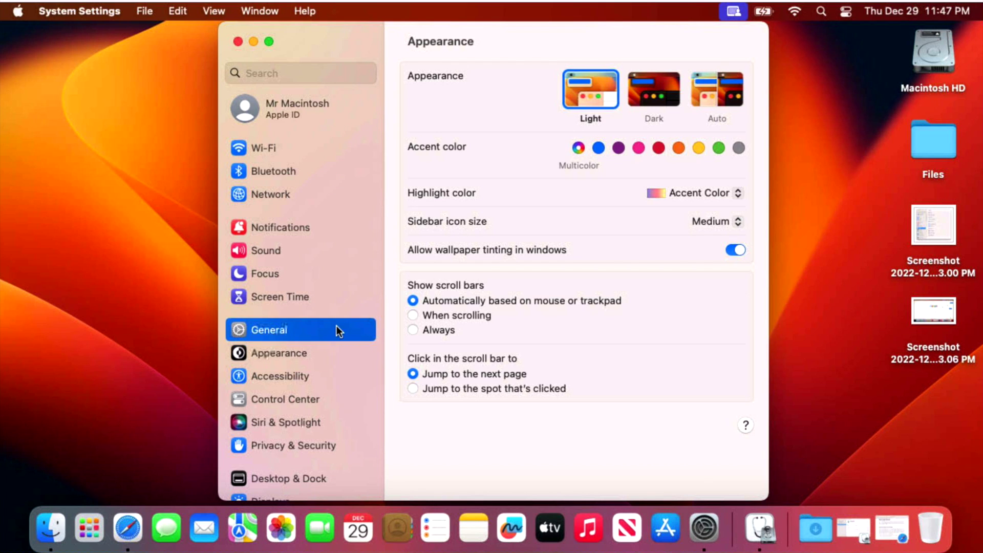
pyautogui.click(496, 118)
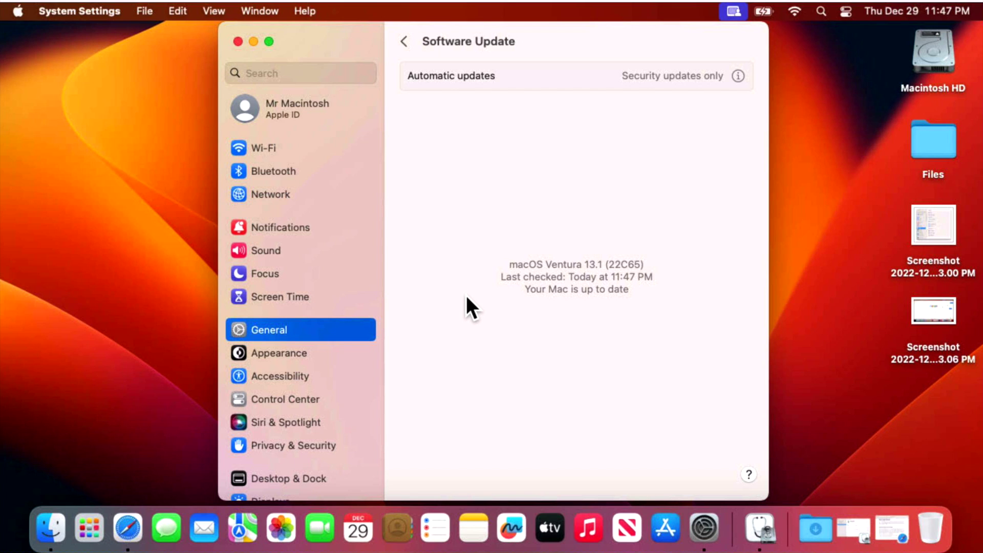
pyautogui.click(111, 11)
pyautogui.click(101, 144)
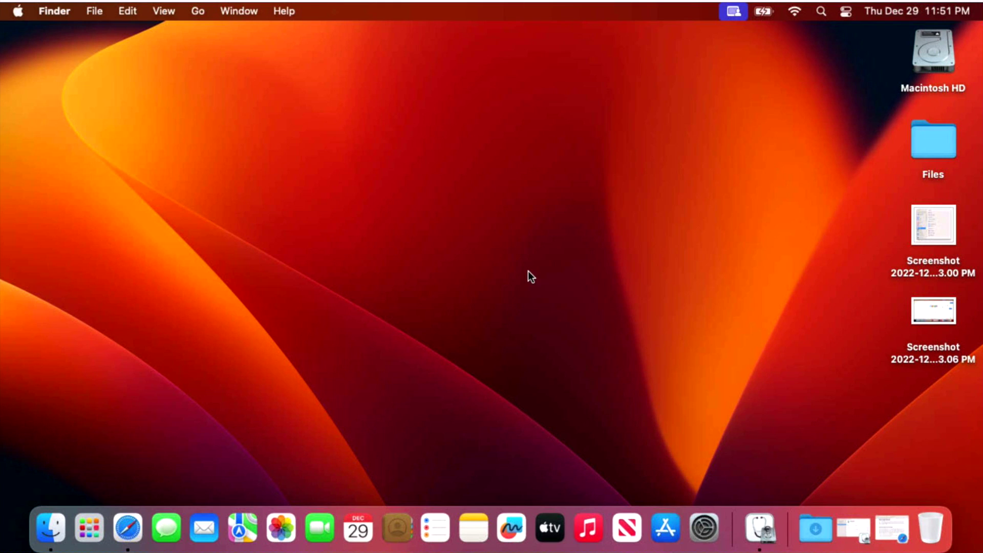
# Step: Reach General > Transfer or Reset (also via a 'reset' search) and start Erase All Content and Settings
pyautogui.click(704, 525)
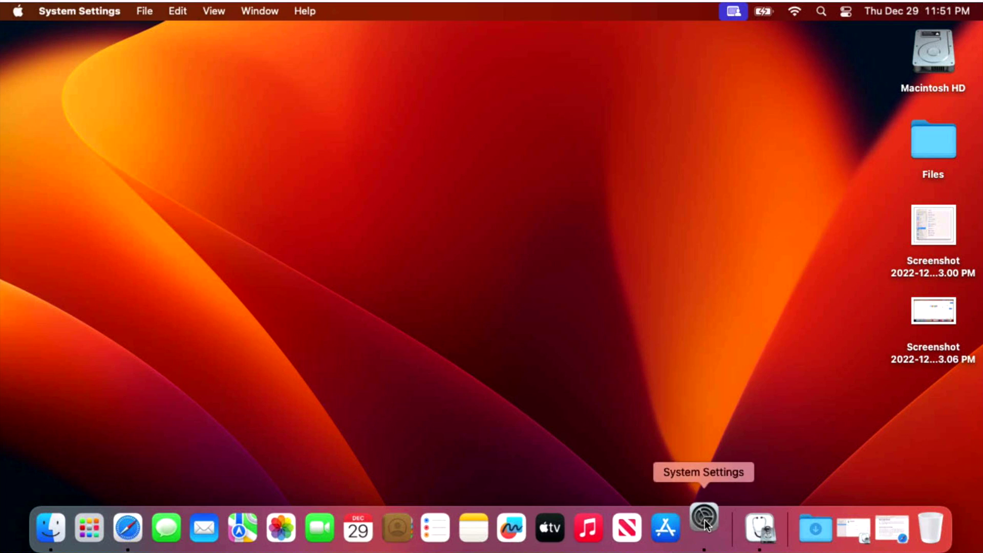
pyautogui.click(265, 335)
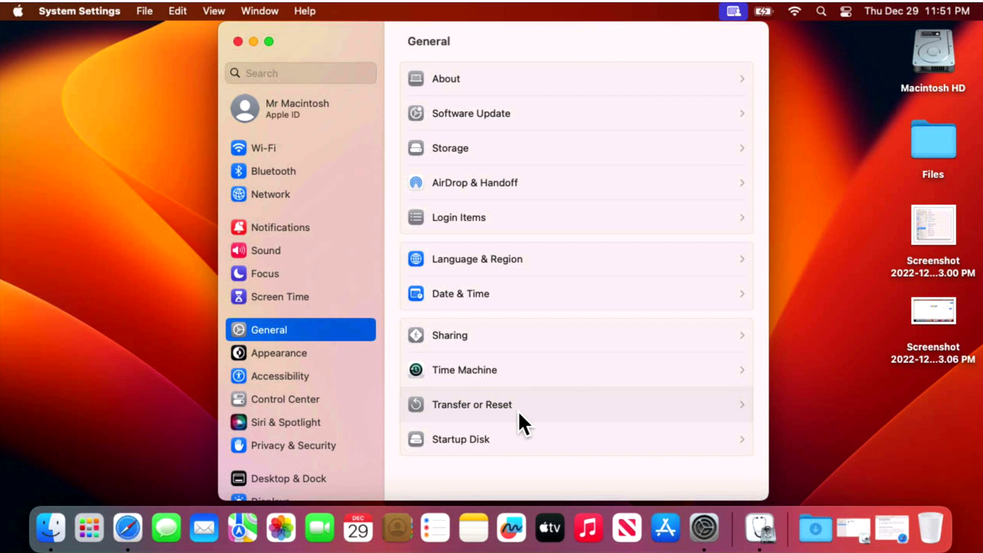
pyautogui.click(518, 412)
pyautogui.click(290, 81)
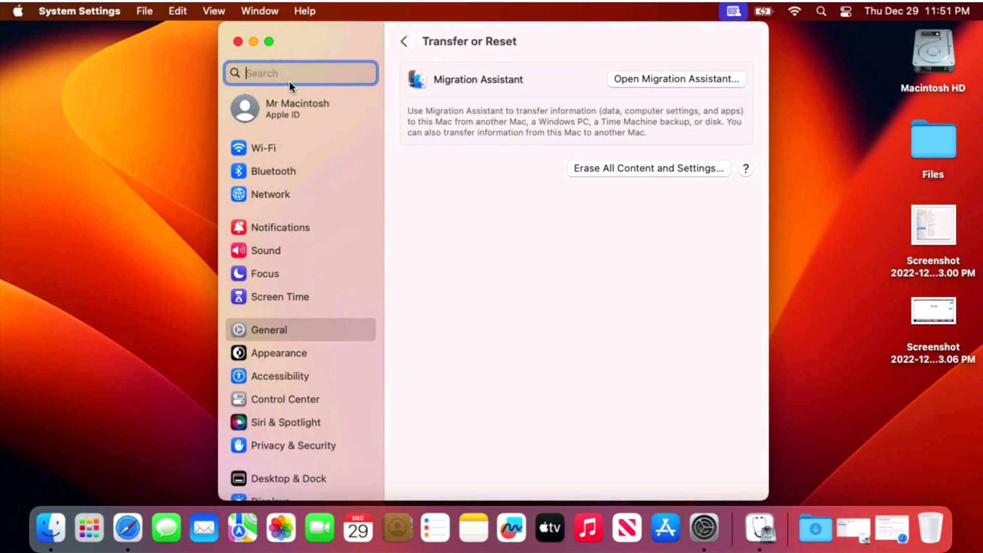
pyautogui.write('reset')
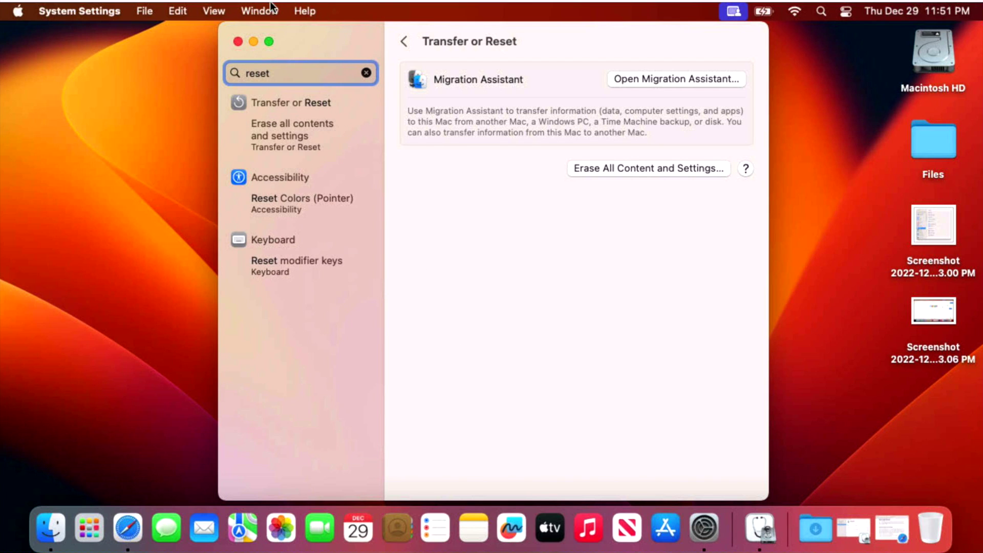
pyautogui.click(309, 100)
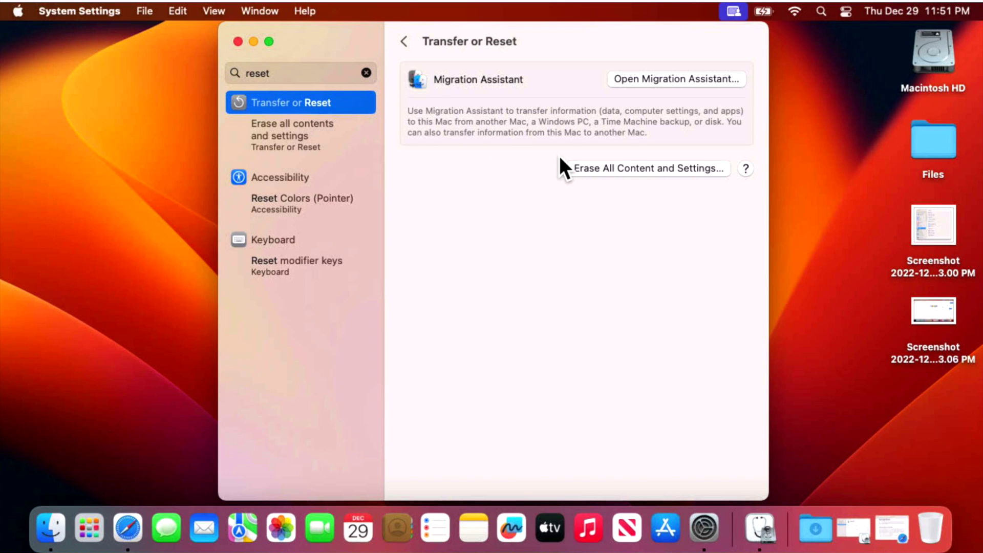
pyautogui.click(612, 170)
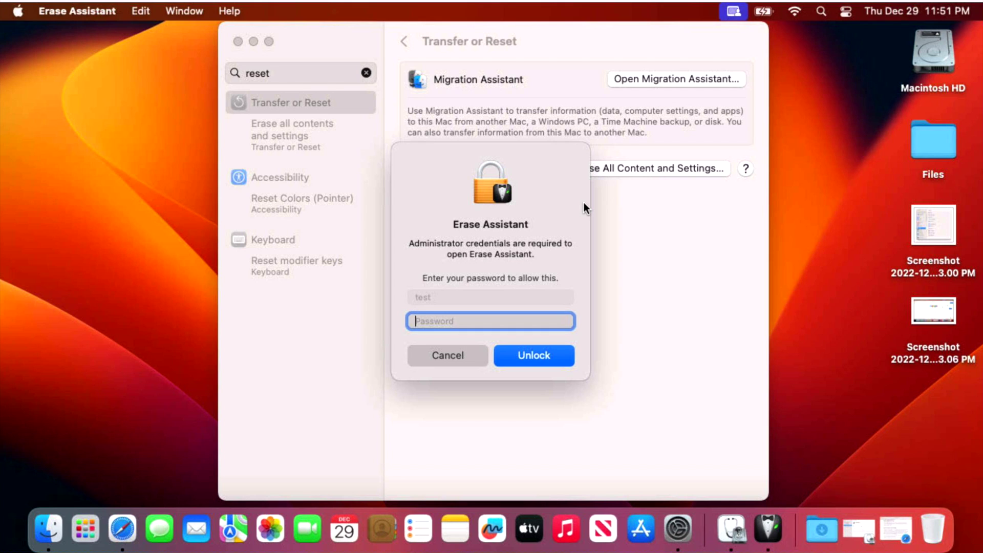
# Step: Enter the administrator password in Erase Assistant to unlock it
pyautogui.write('test')
pyautogui.press('Return')
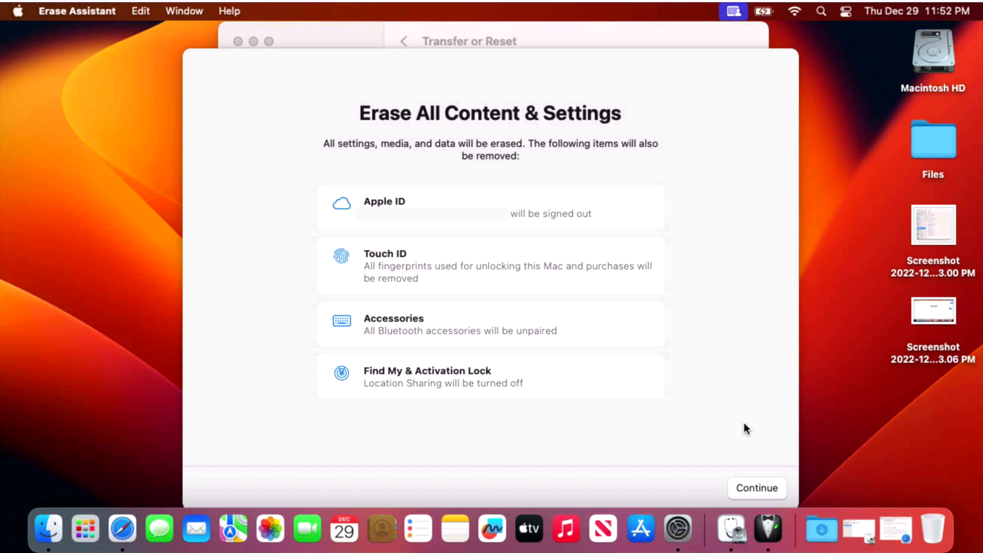
# Step: Continue past the summary of items that erasing will remove
pyautogui.click(747, 487)
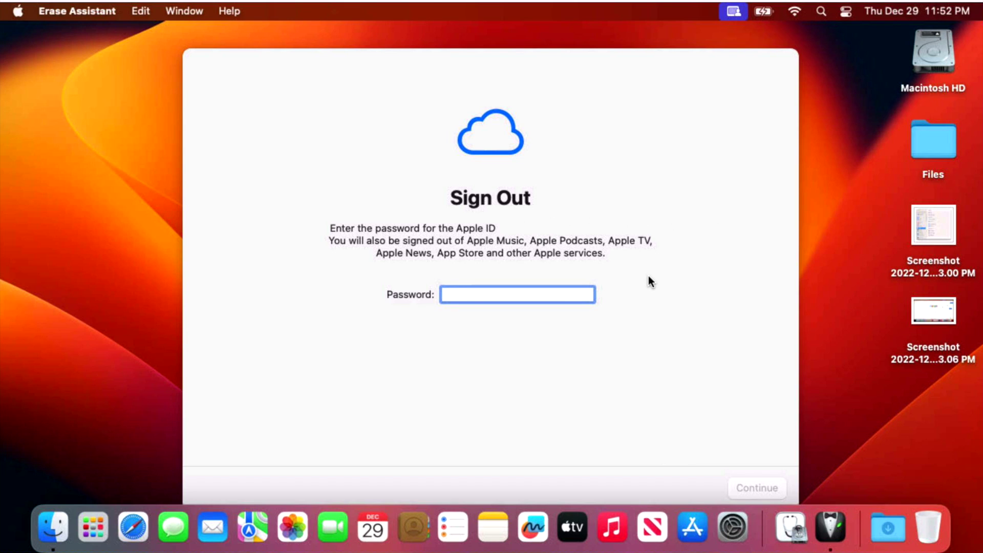
# Step: Enter the Apple ID password to sign out of the Apple ID
pyautogui.write('•••••••••')
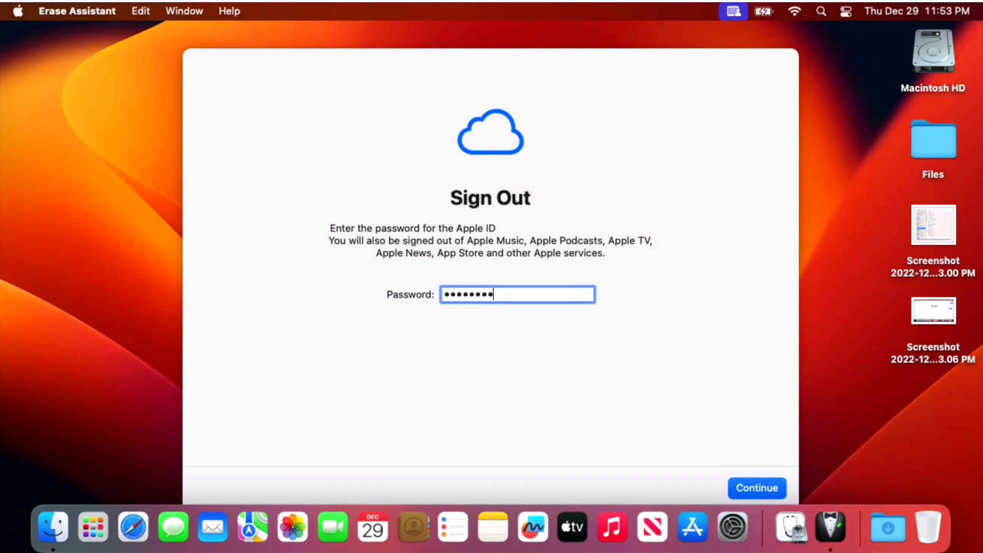
pyautogui.press('Return')
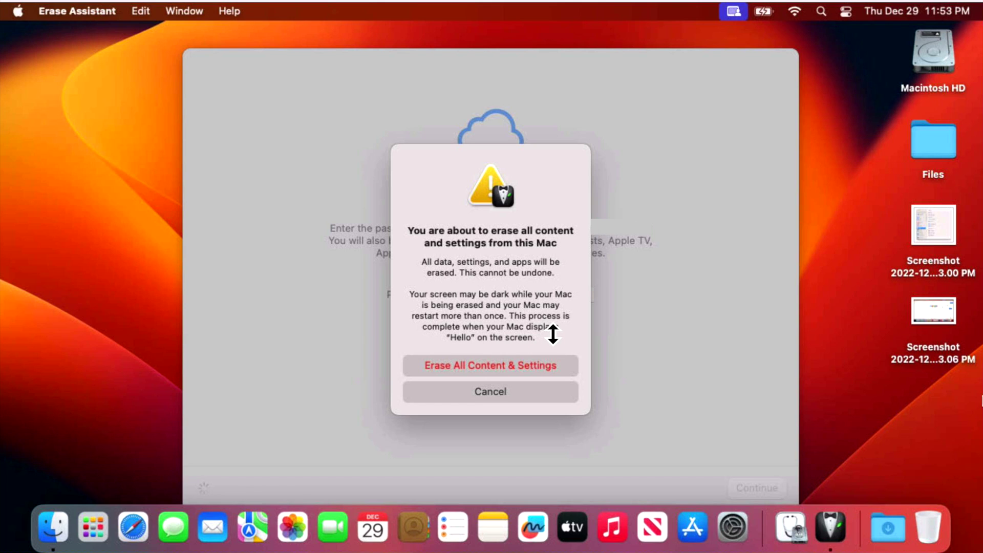
# Step: Confirm Erase All Content & Settings in the final warning alert
pyautogui.click(548, 365)
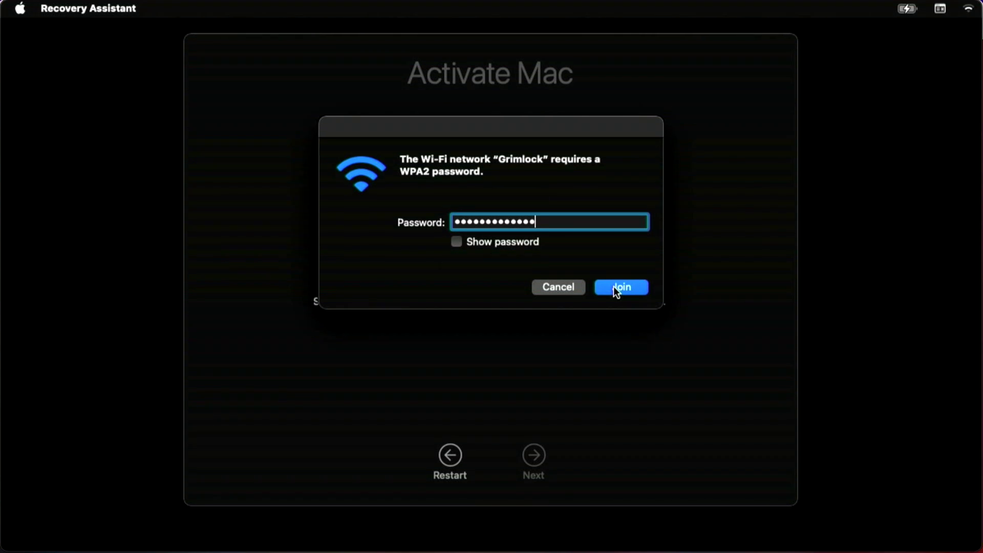
# Step: Join the Wi-Fi network using the entered WPA2 password
pyautogui.click(614, 286)
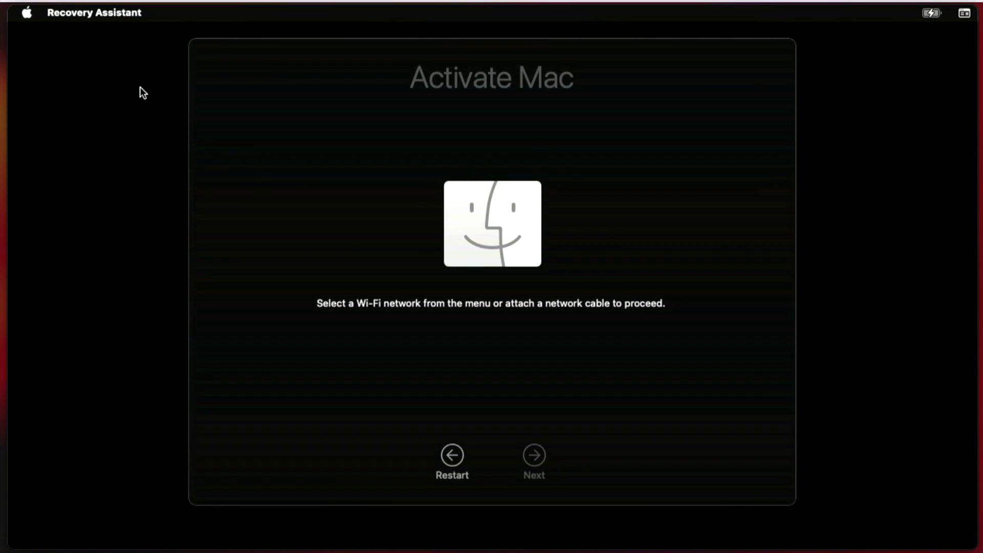
# Step: Open the Apple menu on Activate Mac to reveal Startup Disk, Restart and Shut Down
pyautogui.click(26, 13)
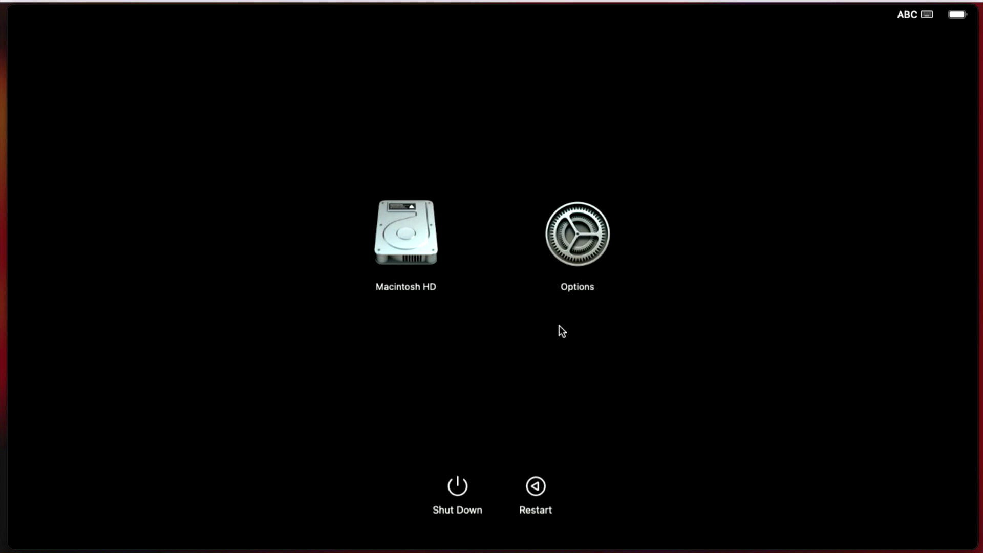
# Step: Choose Options on the startup options screen to enter macOS Recovery
pyautogui.click(589, 251)
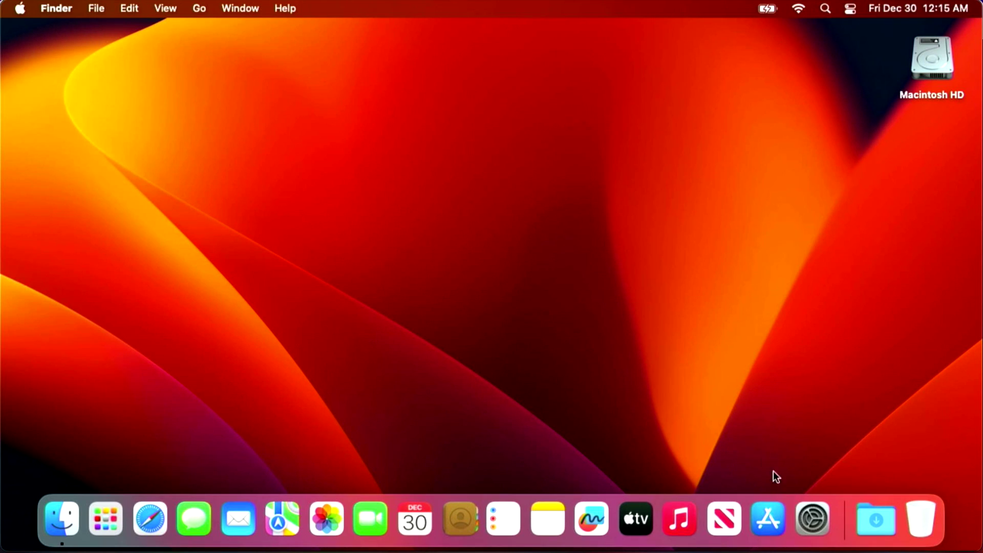
# Step: Attempt Erase All Content and Settings under General > Transfer or Reset, then quit the Admin User Required alert
pyautogui.click(811, 519)
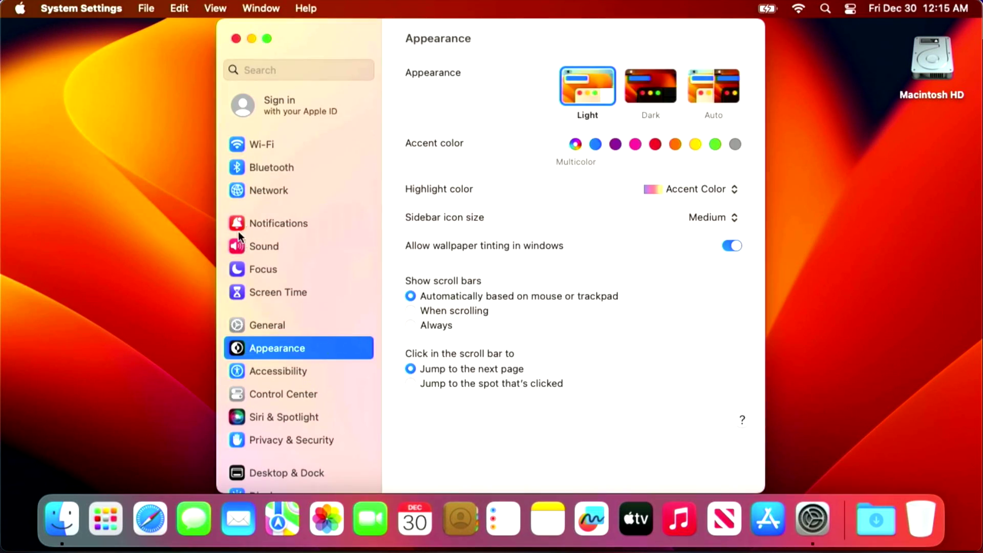
pyautogui.click(267, 325)
pyautogui.click(503, 400)
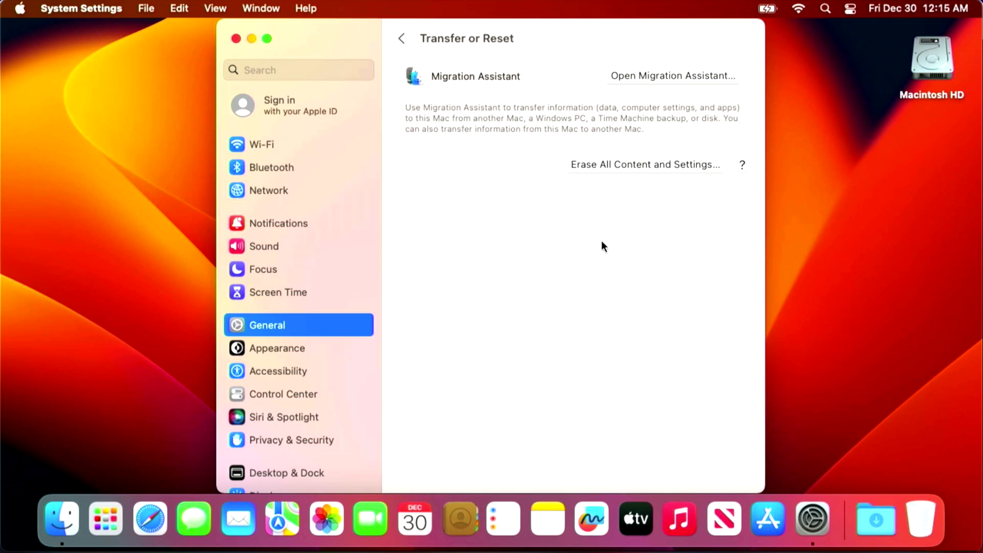
pyautogui.click(602, 158)
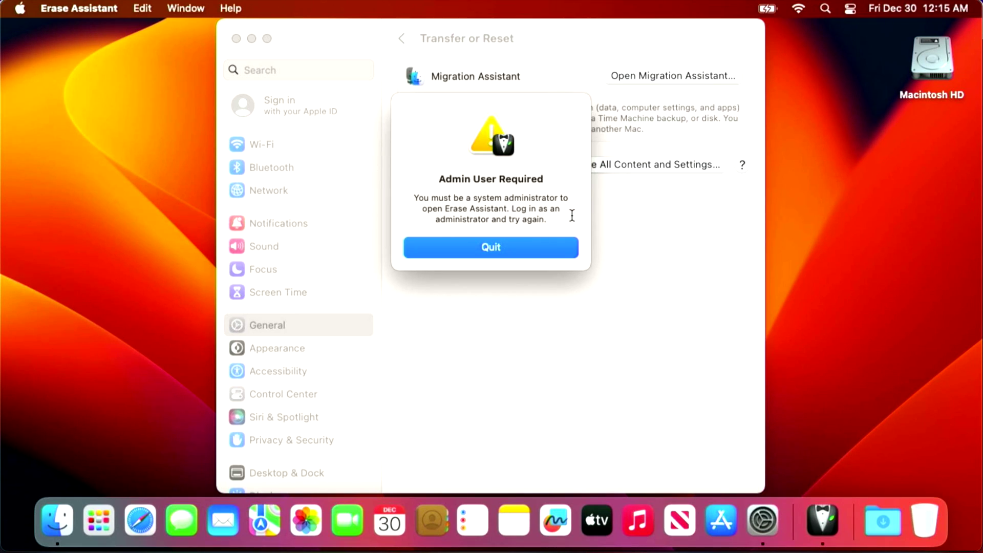
pyautogui.click(551, 250)
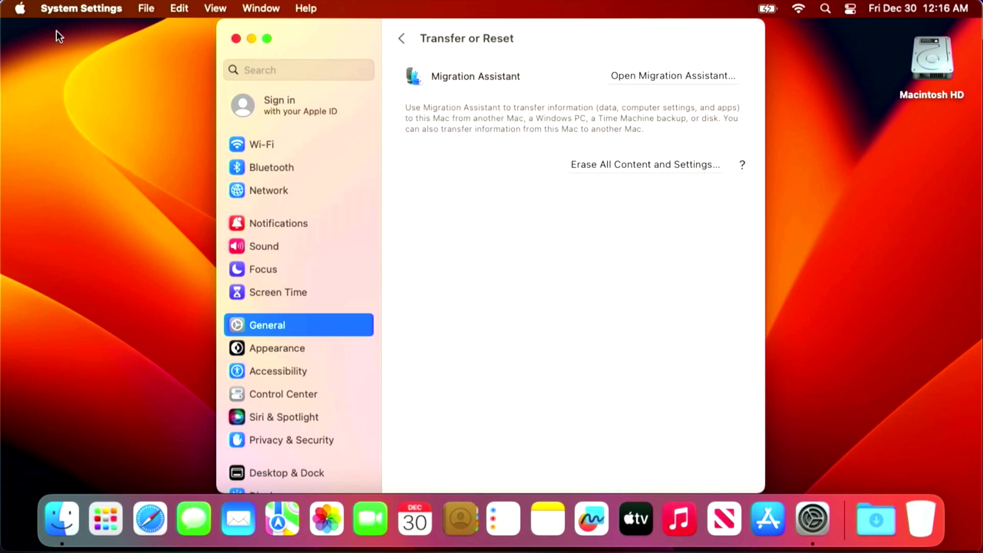
# Step: Log out of the non-admin account and log back in as the administrator with its password
pyautogui.click(19, 10)
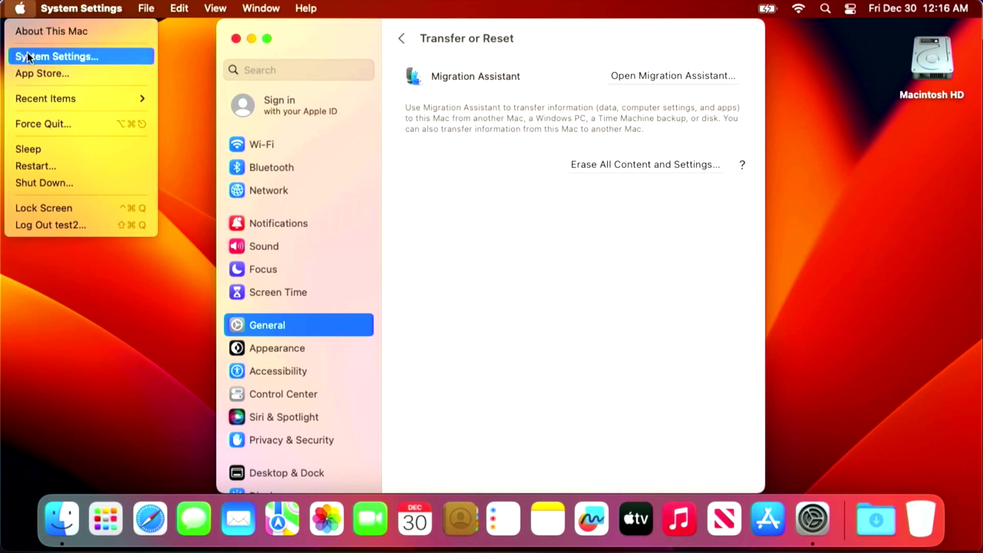
pyautogui.click(66, 228)
pyautogui.click(629, 214)
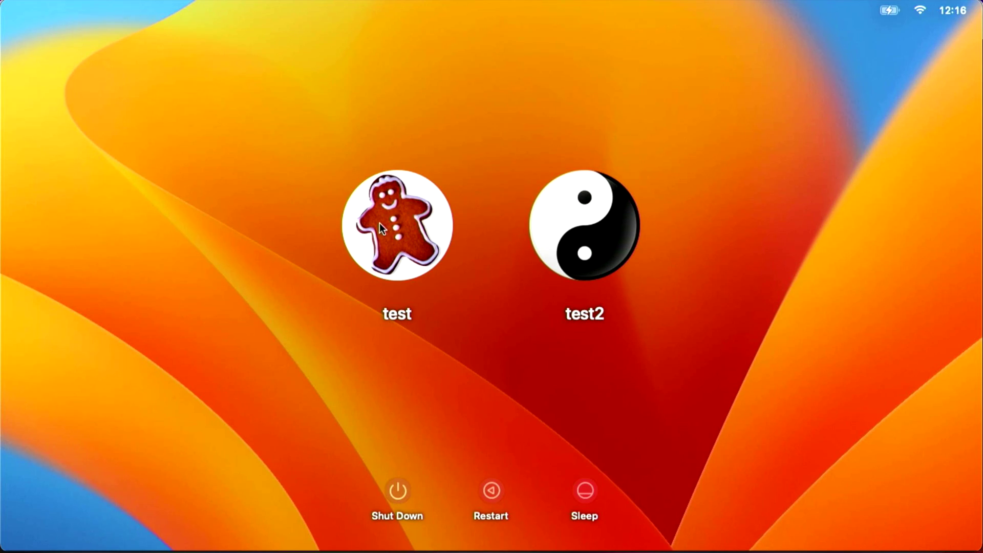
pyautogui.click(379, 224)
pyautogui.write('test')
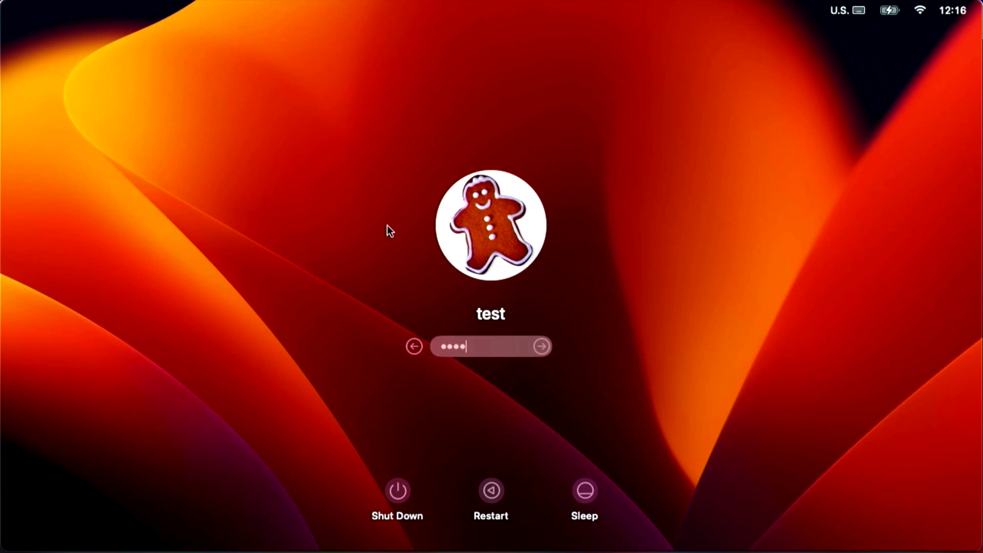
pyautogui.press('Return')
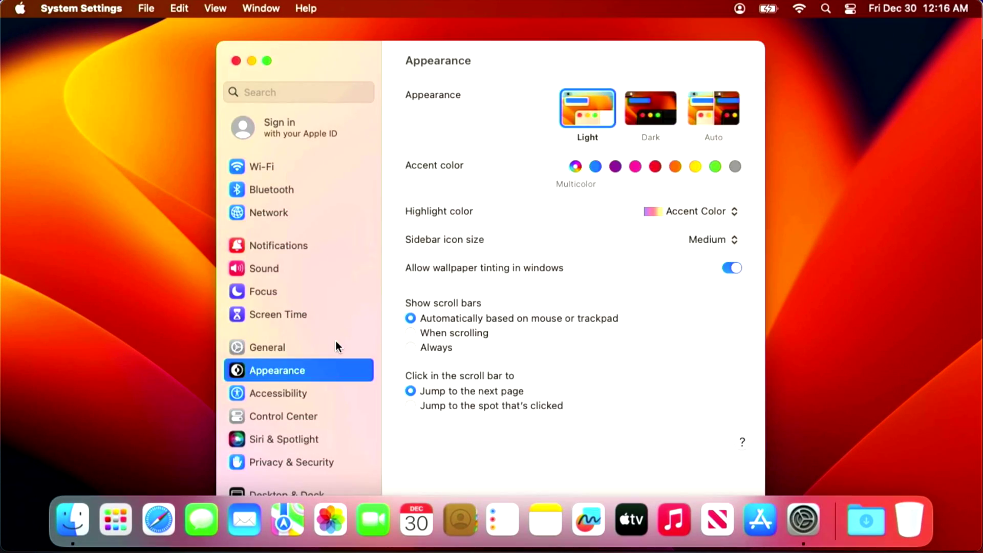
# Step: As administrator, start Erase All Content and Settings from General > Transfer or Reset
pyautogui.click(336, 345)
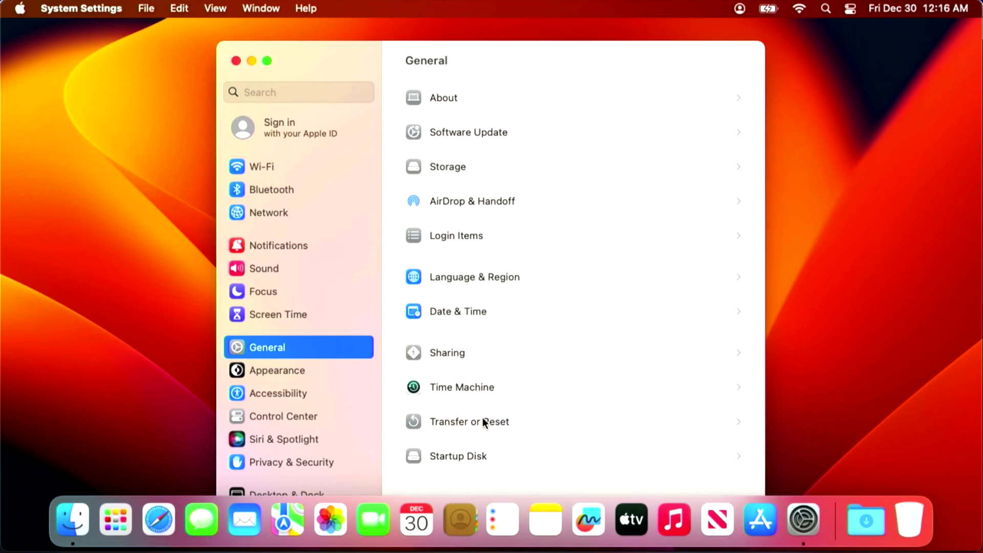
pyautogui.click(483, 421)
pyautogui.click(645, 185)
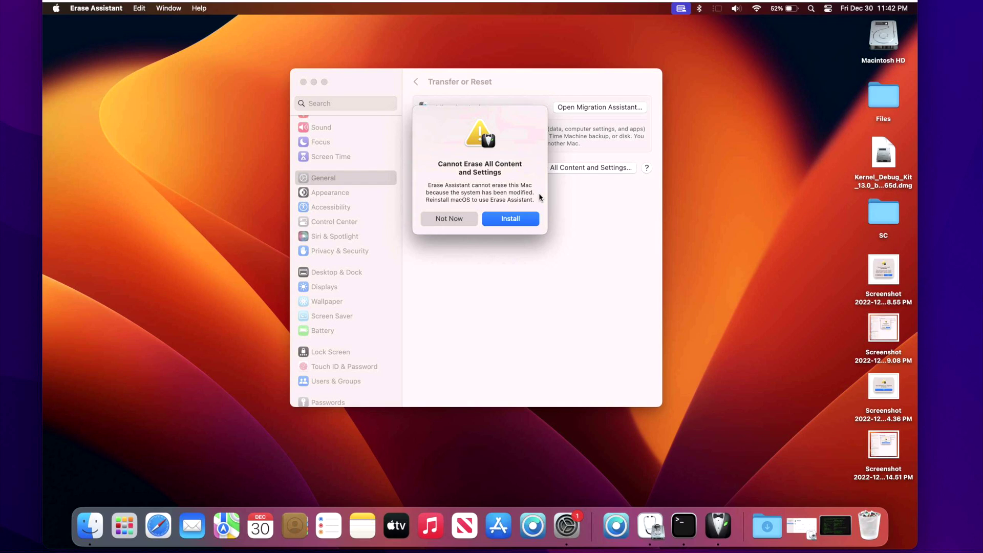
# Step: Restore the minimized Terminal window showing the diskutil apfs list output from the Dock
pyautogui.click(836, 525)
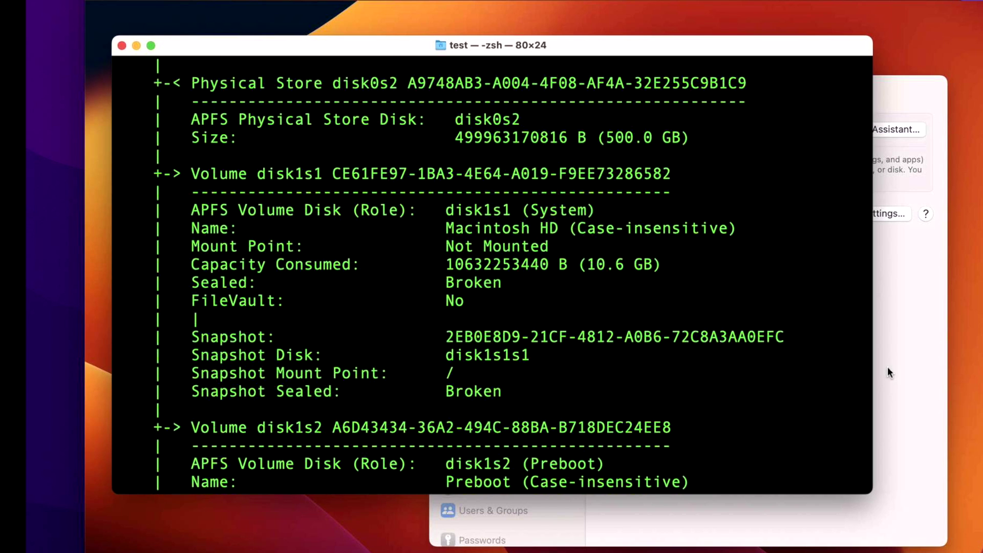
# Step: Review the Sealed: Broken system volume in Terminal, minimize it, and retry Erase All Content and Settings
pyautogui.click(931, 362)
pyautogui.click(233, 346)
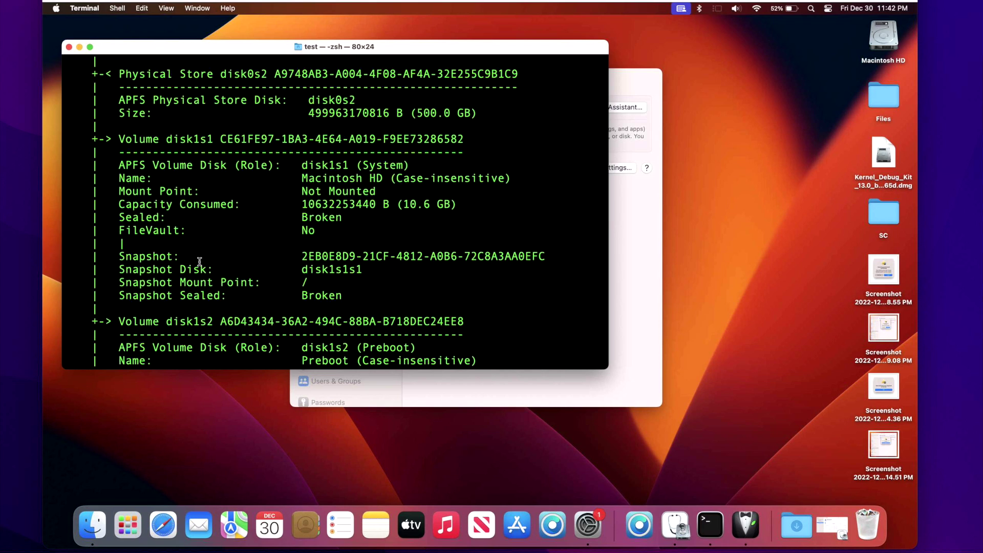
pyautogui.click(79, 47)
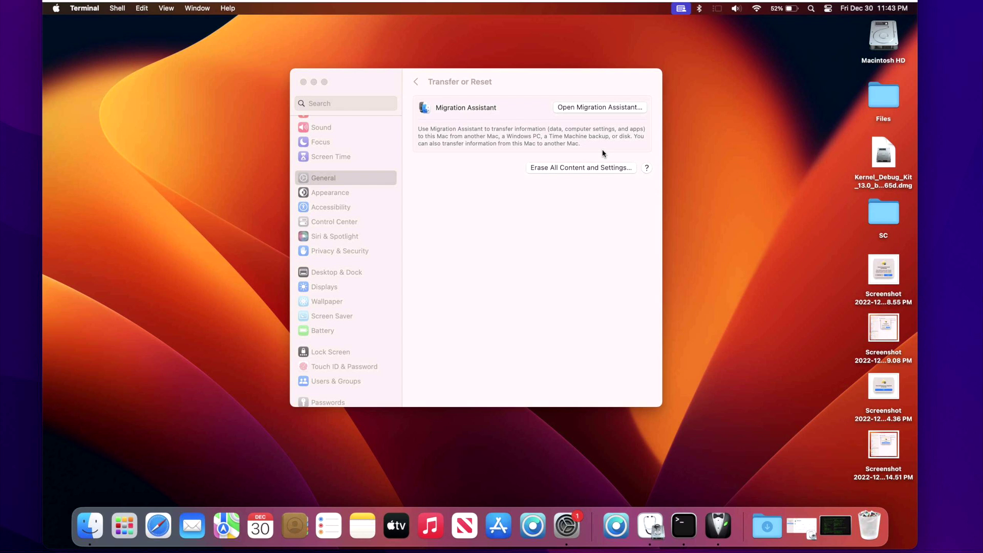
pyautogui.click(607, 167)
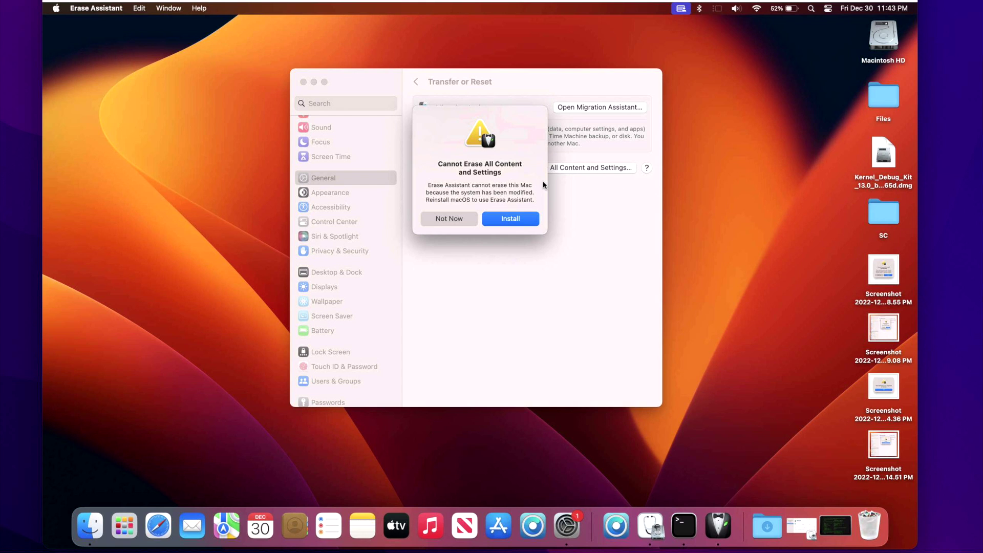